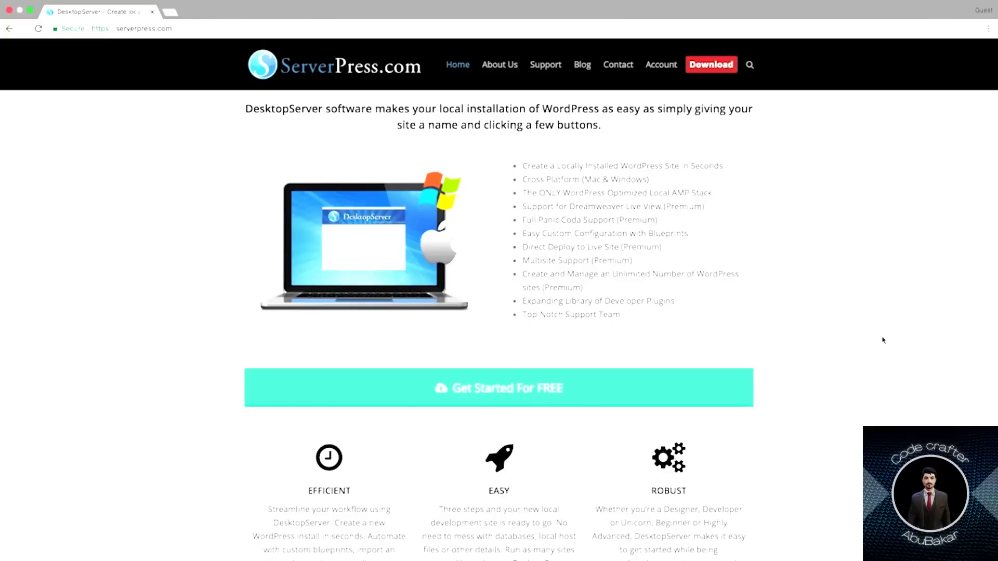
Open the free DesktopServer download page and compare the Premium and Limited edition features.
left_click(702, 401)
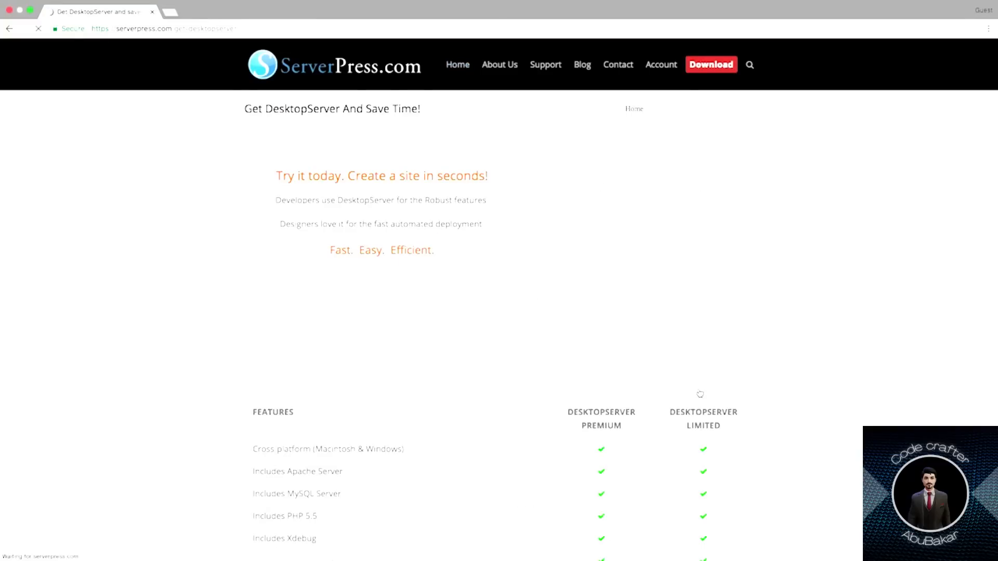
scroll(700, 394, "down", 2)
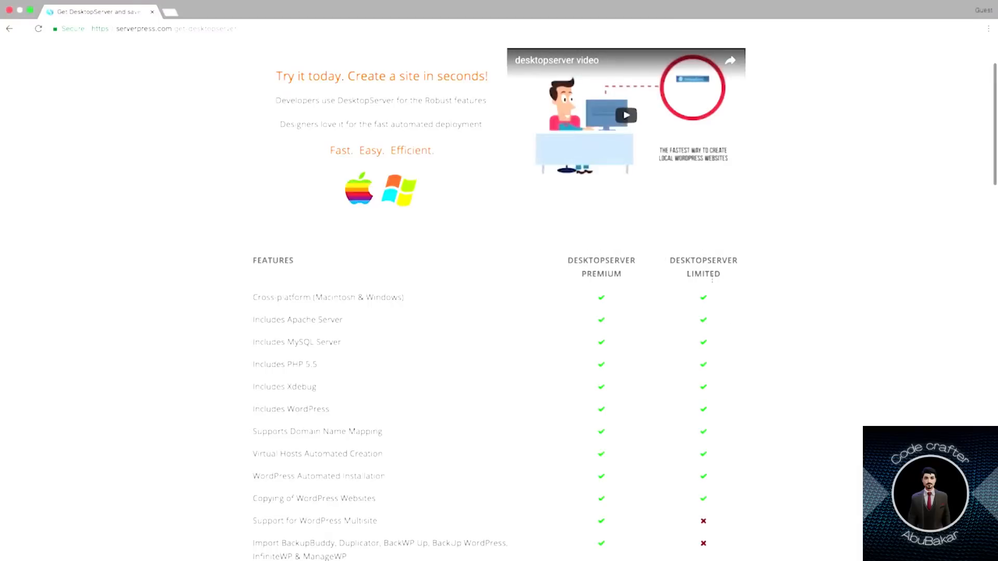
scroll(713, 280, "down", 4)
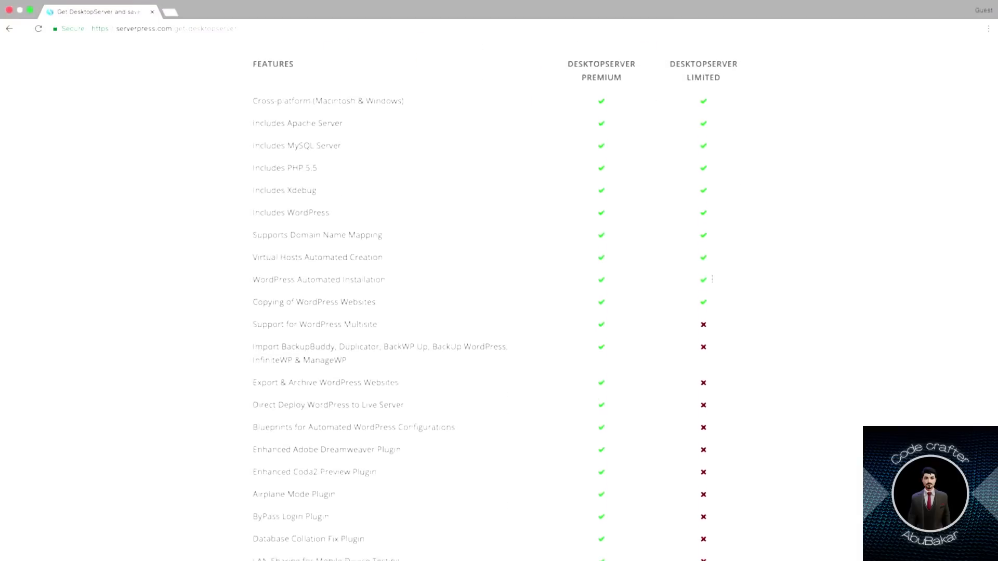
scroll(712, 280, "down", 4)
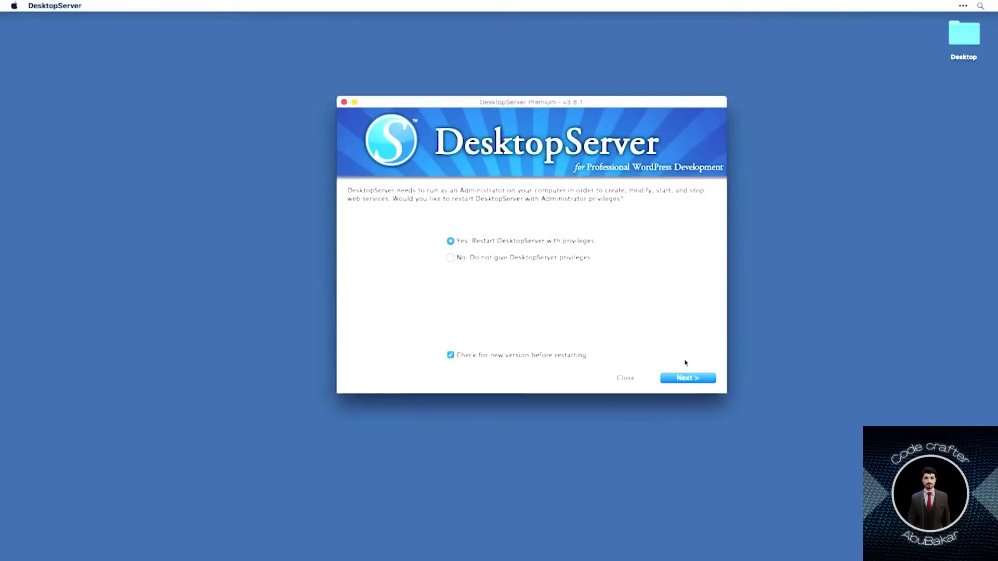
Restart DesktopServer with administrator privileges, checking for a new version, and authorize the change with the account password.
left_click(693, 379)
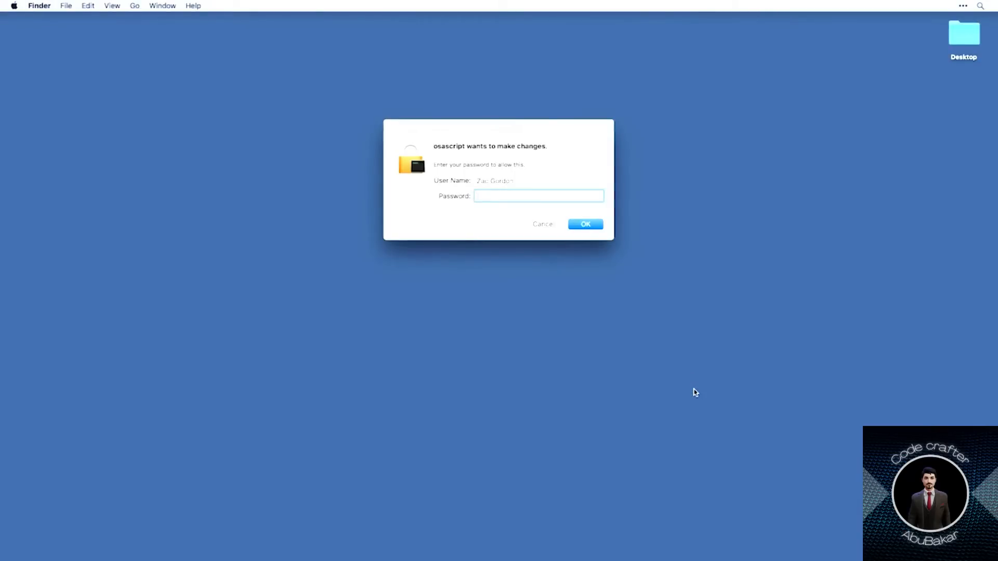
type("••")
key("BackSpace")
key("BackSpace")
key("Return")
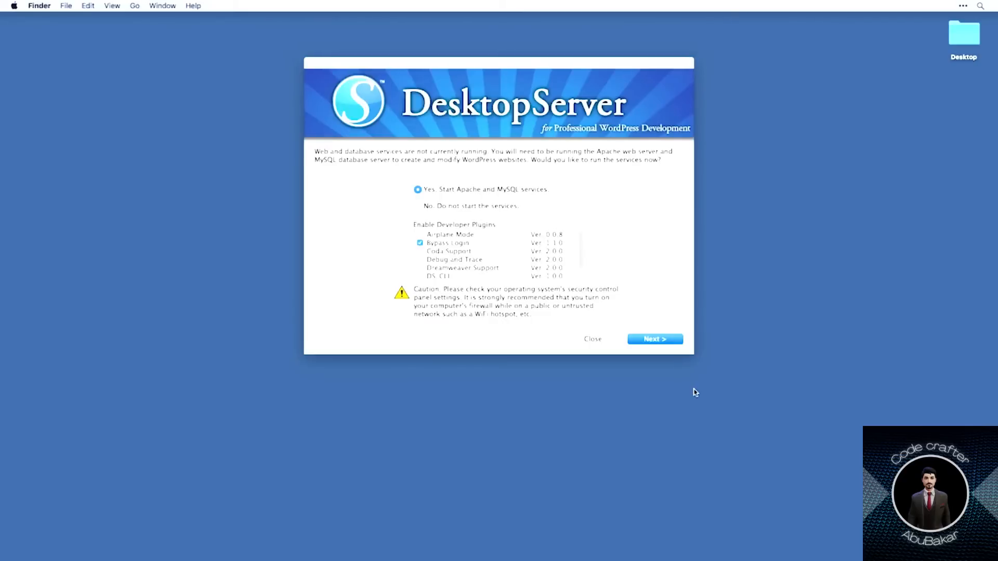
Start the Apache and MySQL services with only the Bypass Login developer plugin enabled and continue to the main options.
left_click_drag(655, 66, 686, 90)
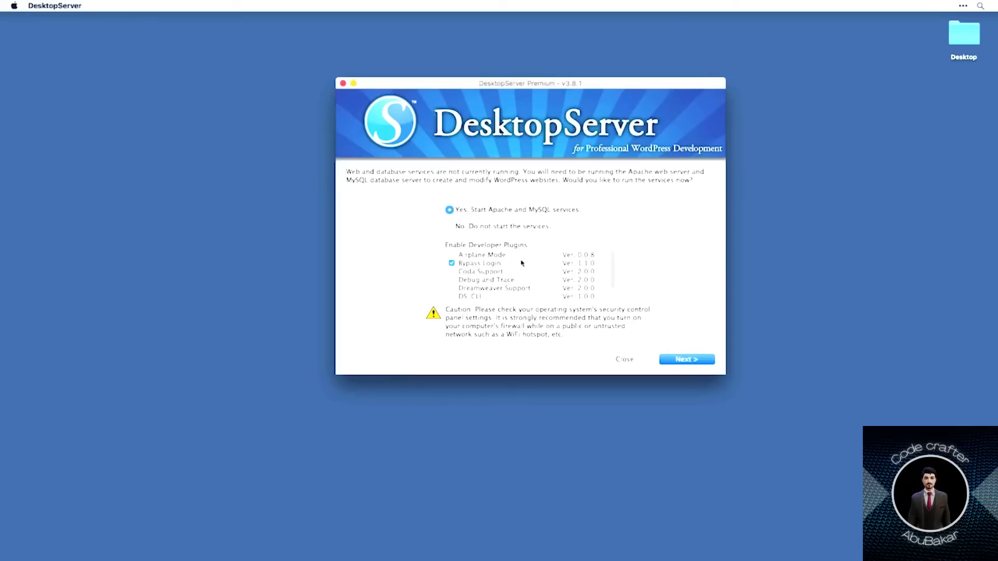
scroll(487, 263, "down", 1)
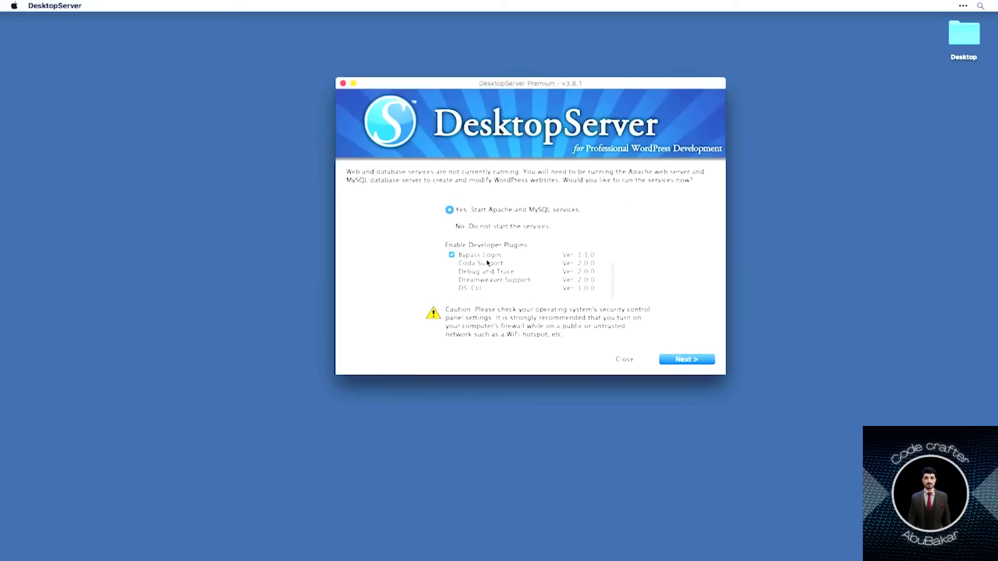
scroll(487, 264, "up", 1)
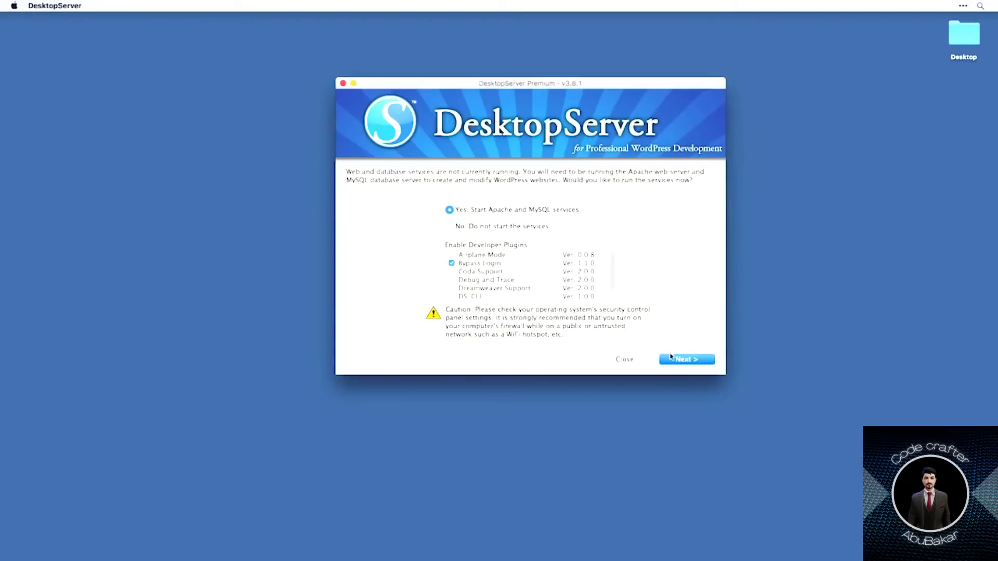
left_click(671, 358)
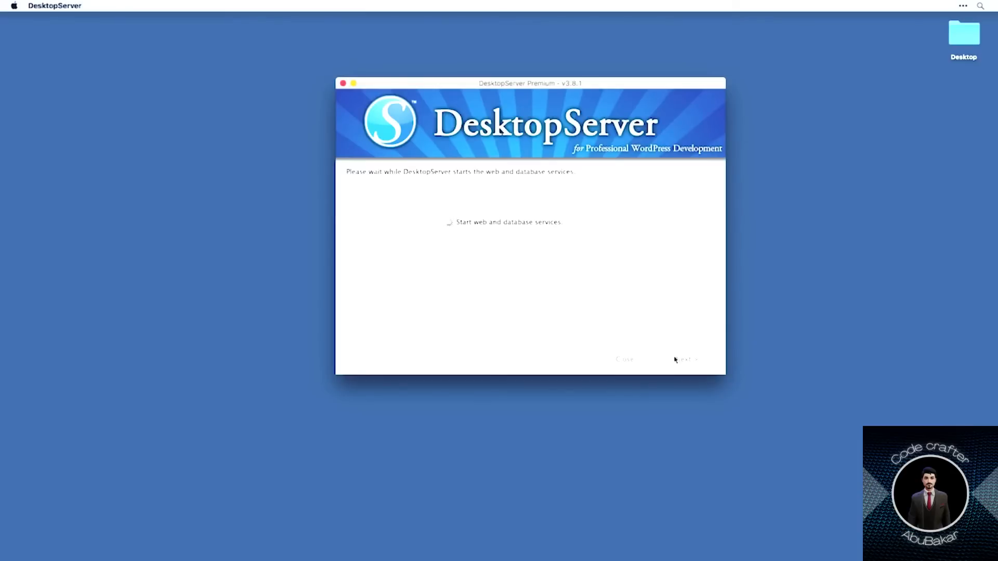
left_click(674, 359)
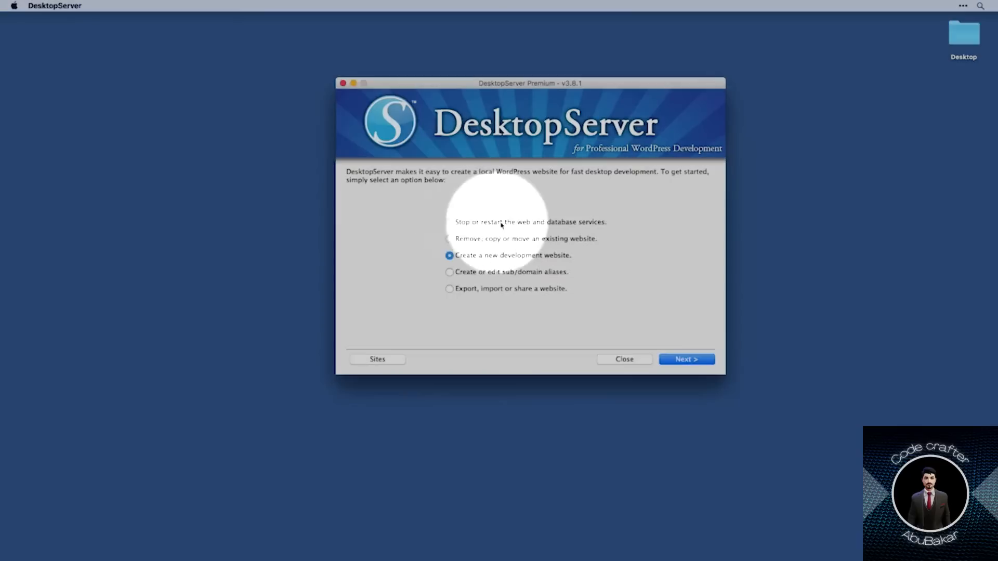
Look at the options for stopping or restarting the web and database services, and return to the main options.
left_click(457, 225)
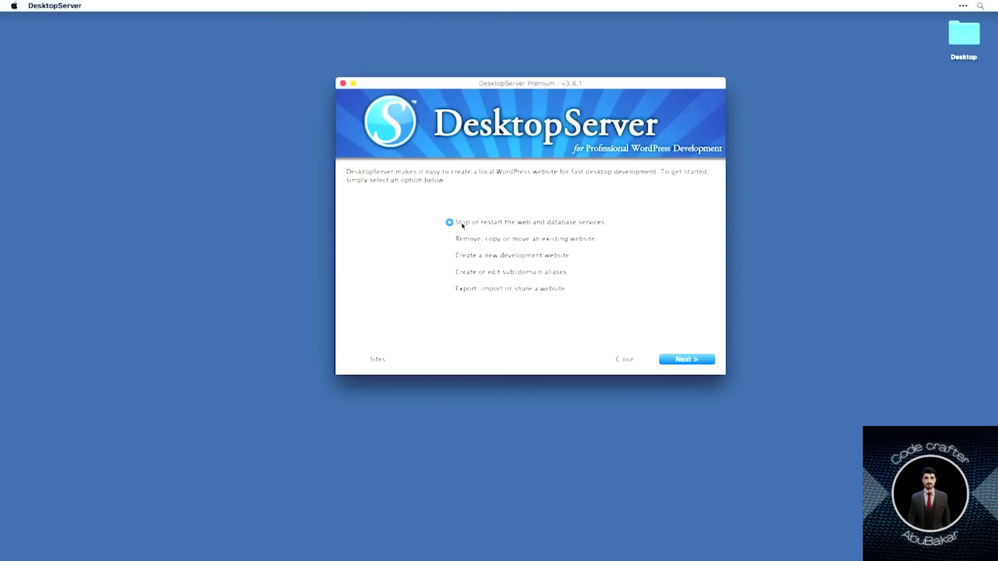
left_click(692, 359)
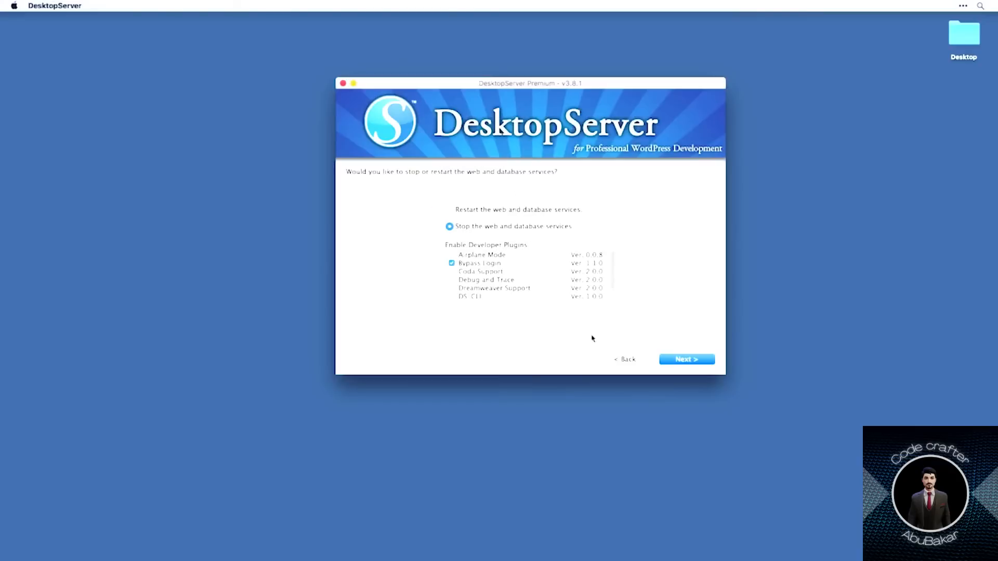
left_click(626, 359)
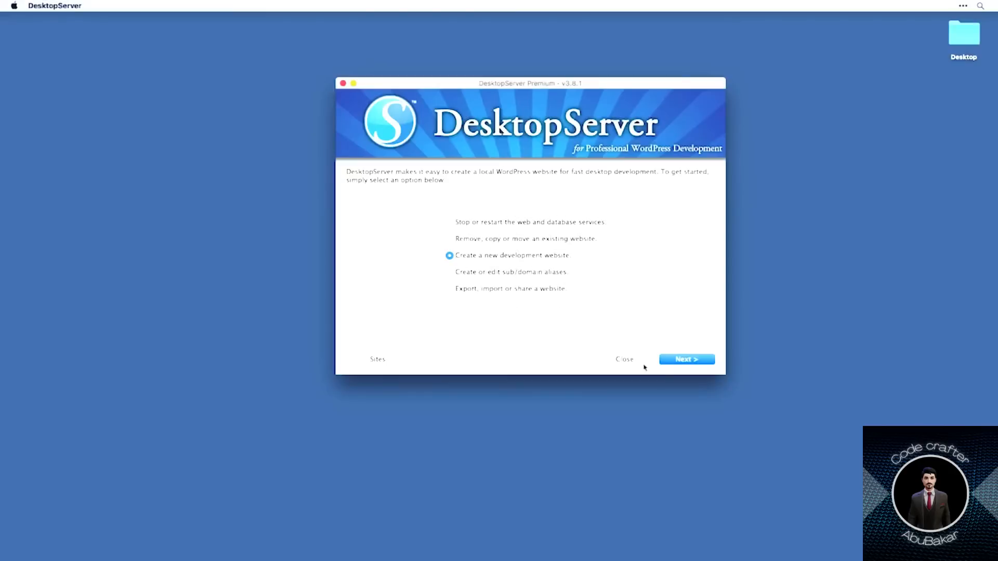
Create a new development website named wordpress.dev using the WordPress-4.4.0.zip blueprint and the suggested site root.
left_click(677, 360)
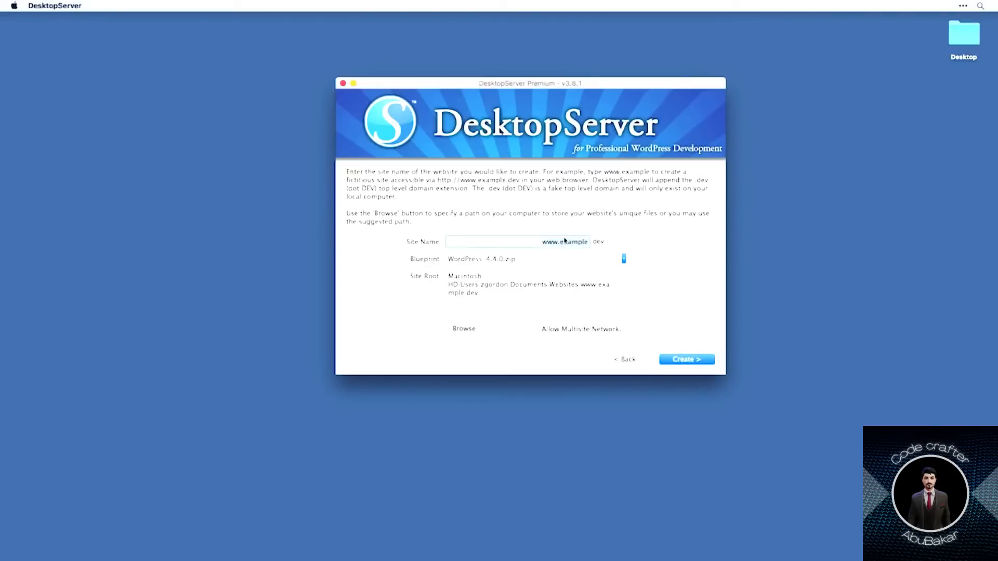
type("wordpress")
left_click(623, 259)
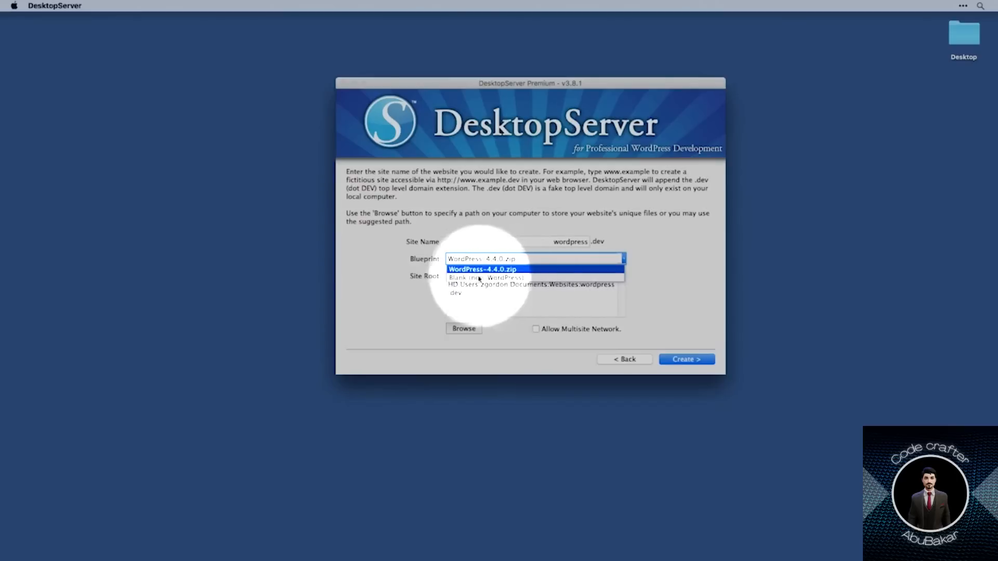
left_click(460, 279)
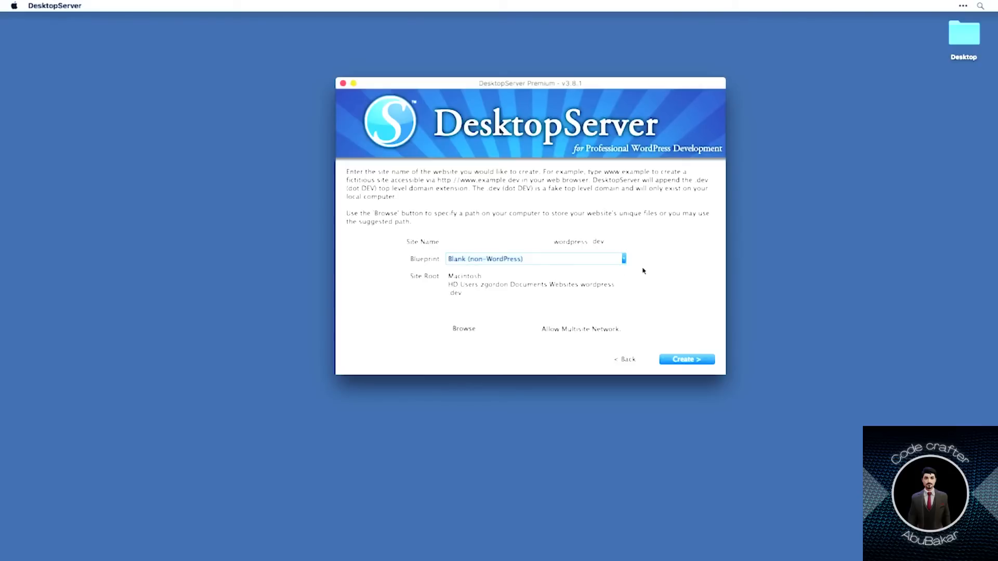
left_click(623, 263)
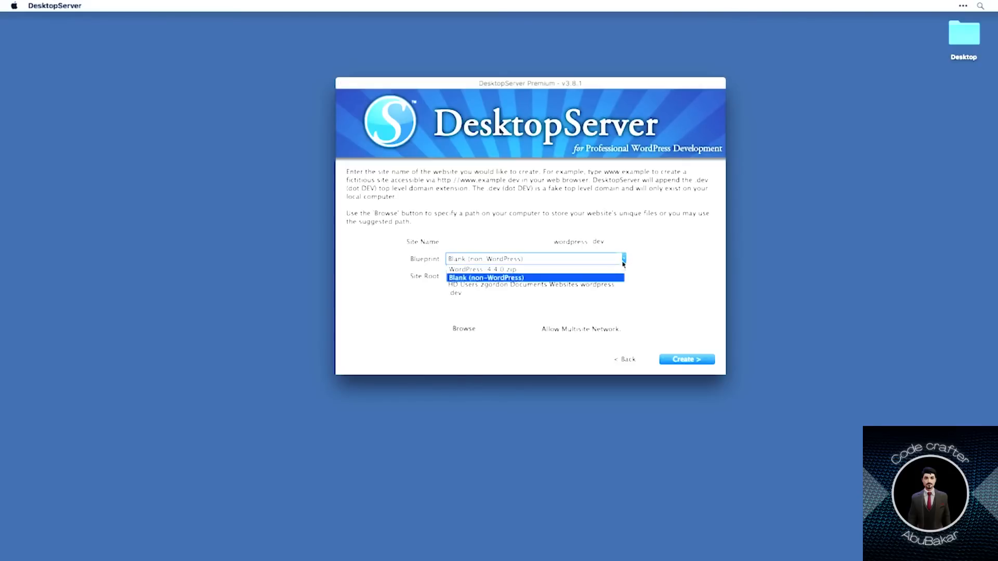
left_click(599, 269)
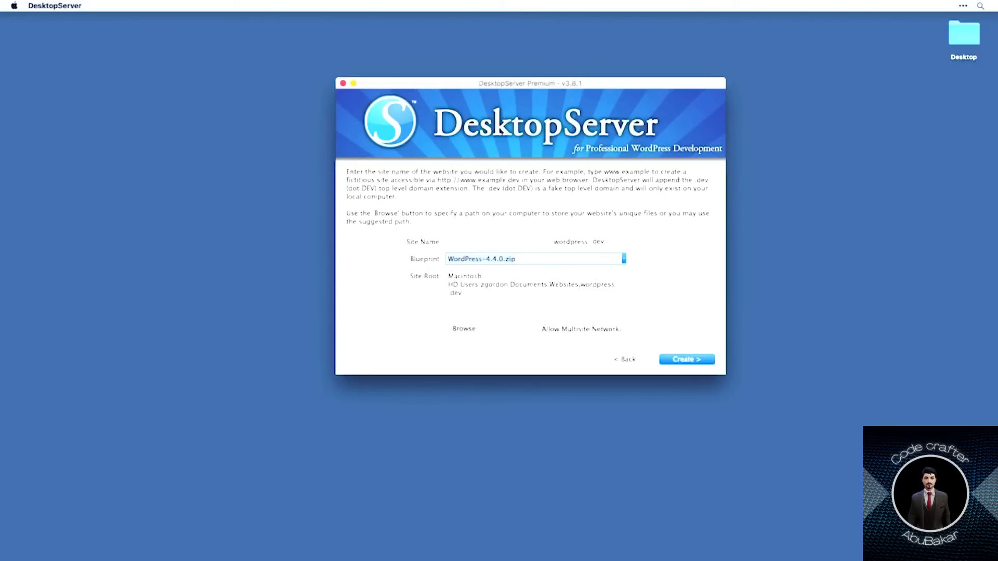
left_click(679, 359)
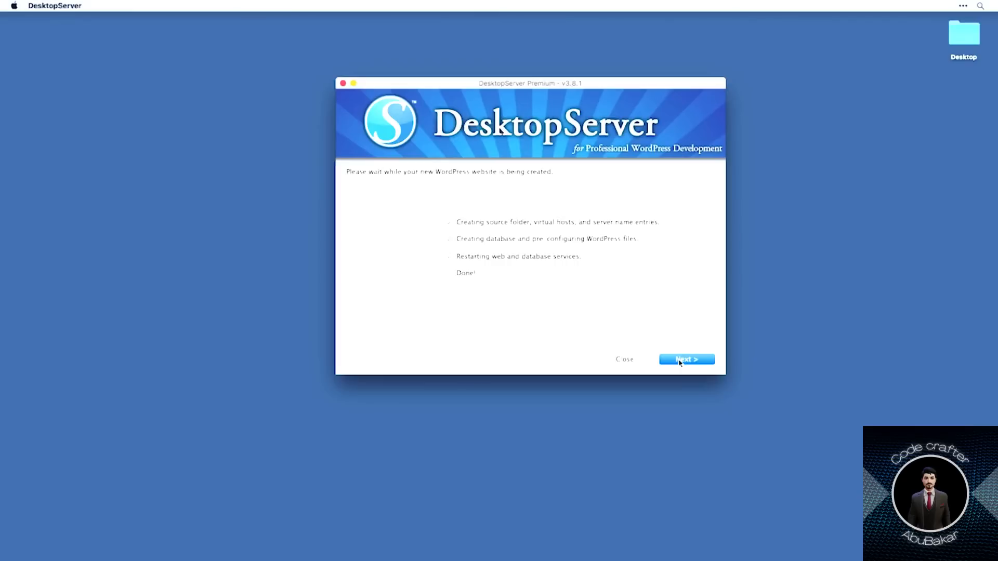
left_click(681, 359)
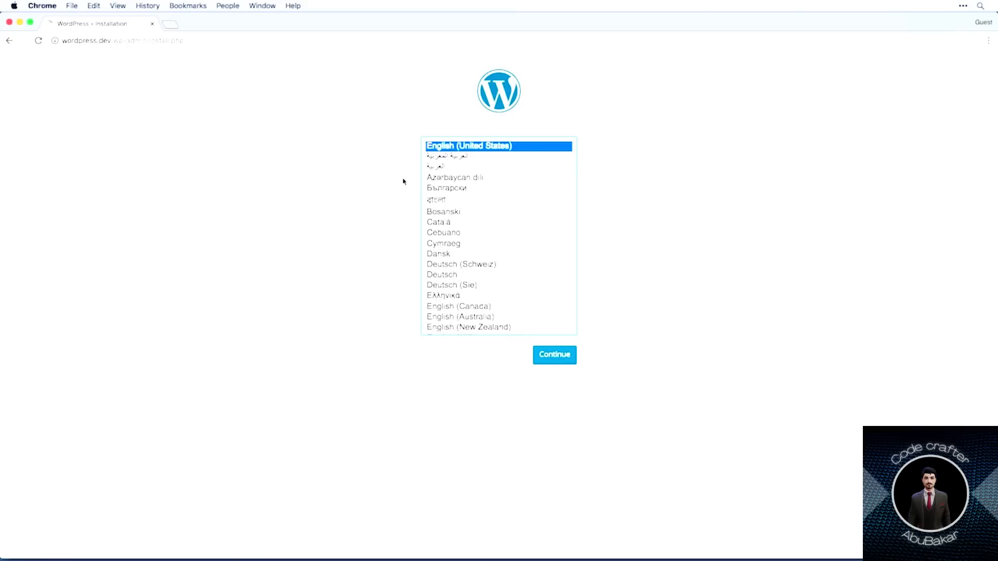
Go to localhost in Chrome to list the local development websites.
key("super+l")
type("localh")
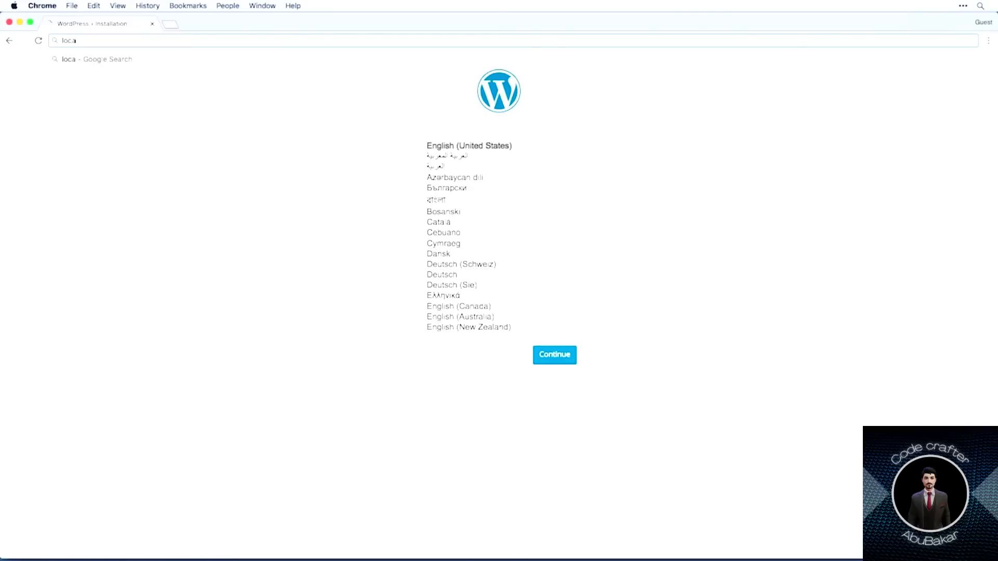
type("ost")
key("Return")
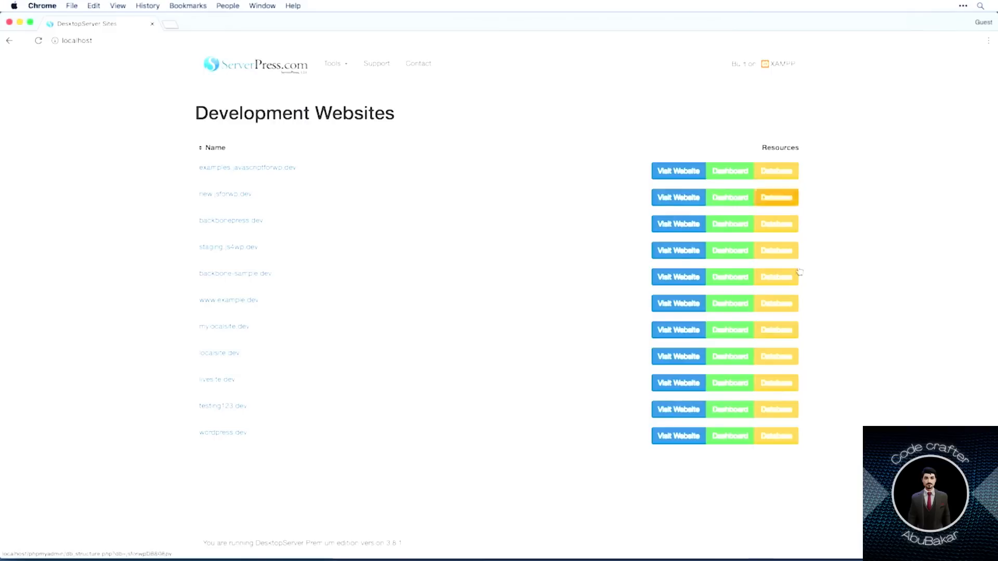
View the database tables of testing123.dev in phpMyAdmin and return to the development websites list.
left_click(790, 411)
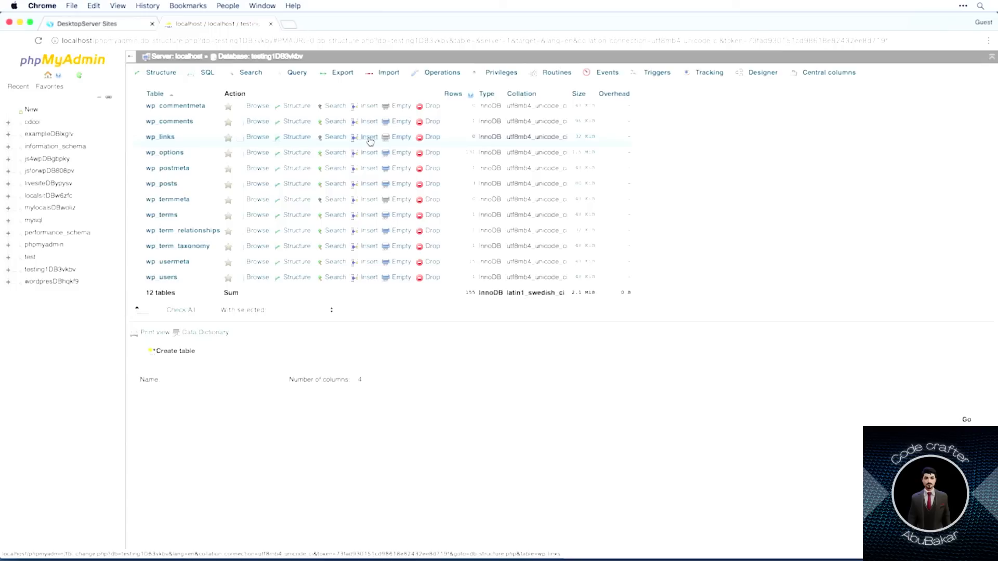
key("super+w")
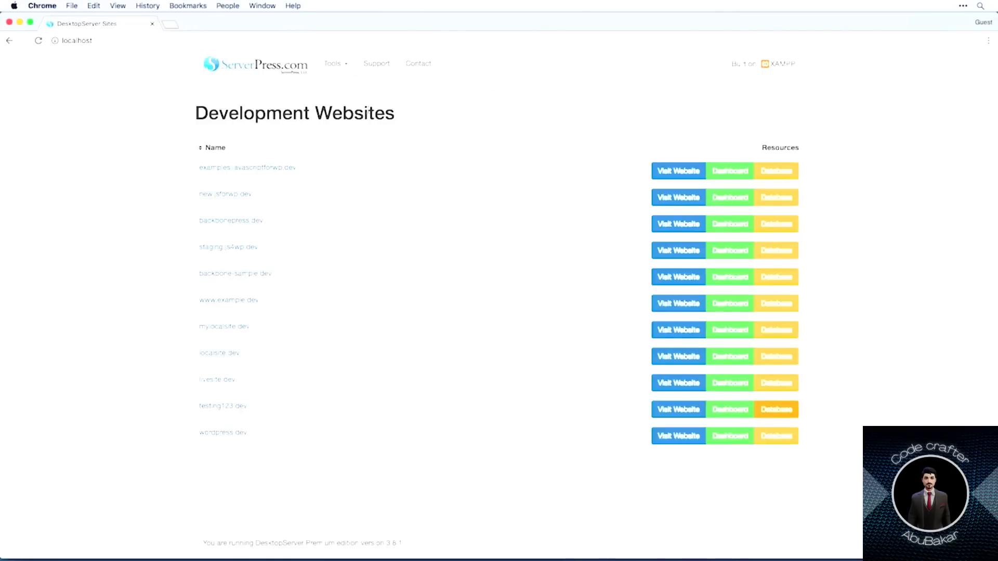
Show the available server tools for the local development environment.
left_click(345, 66)
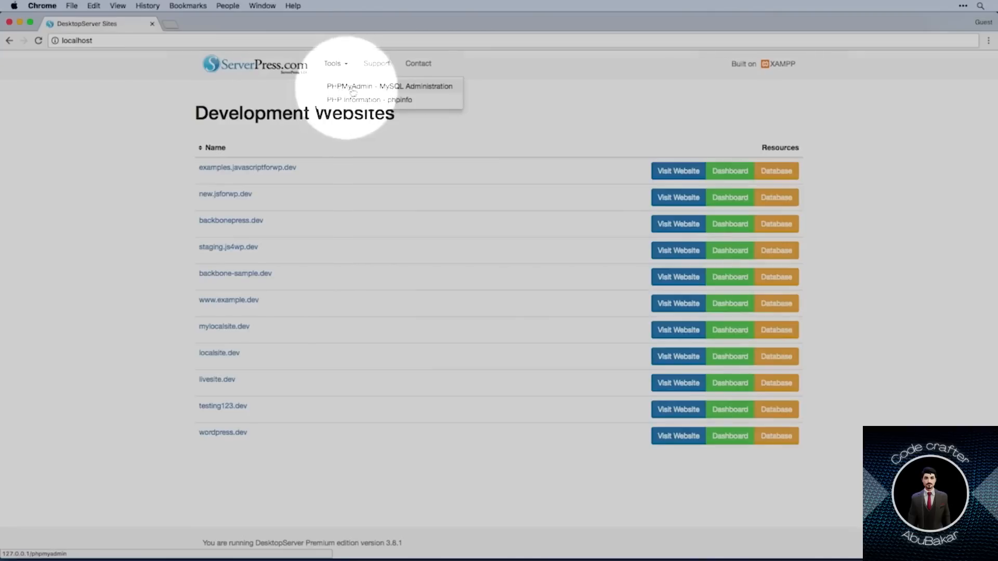